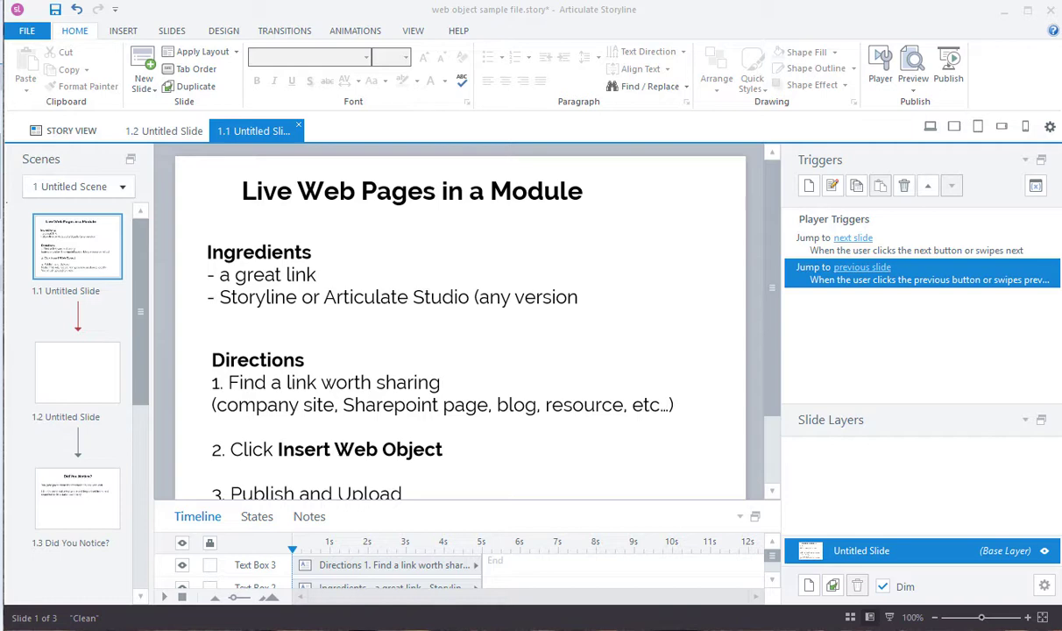
Step: Read the ingredients and directions on the first slide
drag(772, 345, 772, 380)
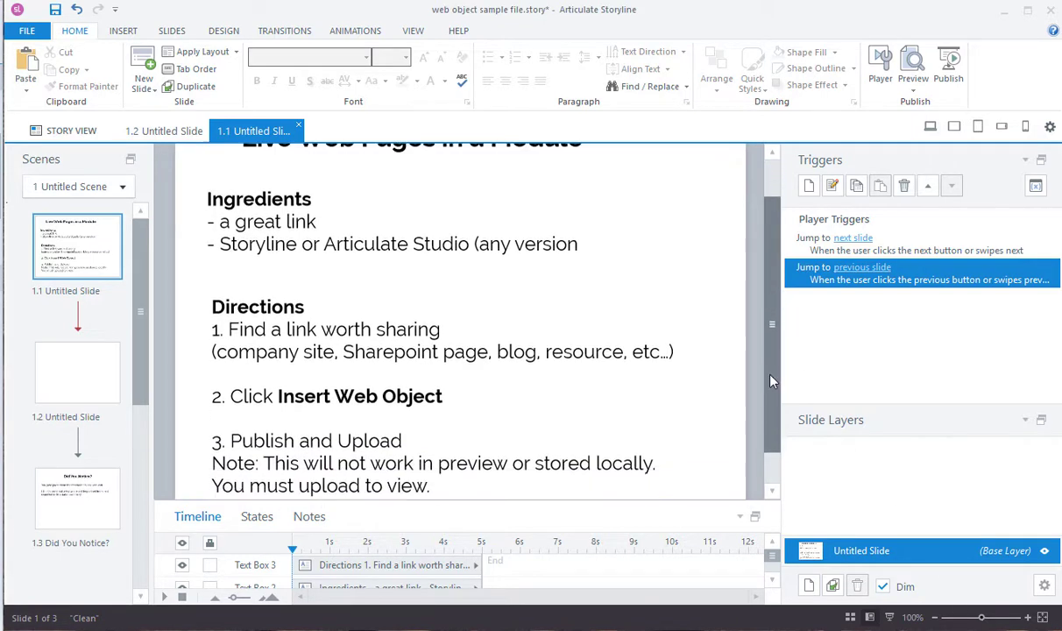
drag(239, 222, 387, 250)
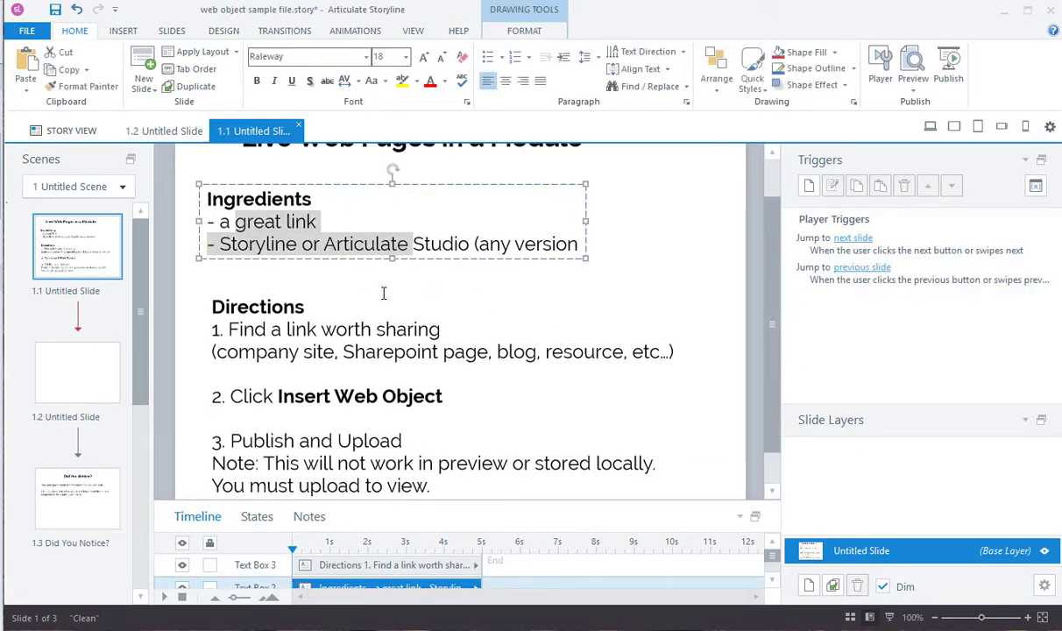
click(366, 266)
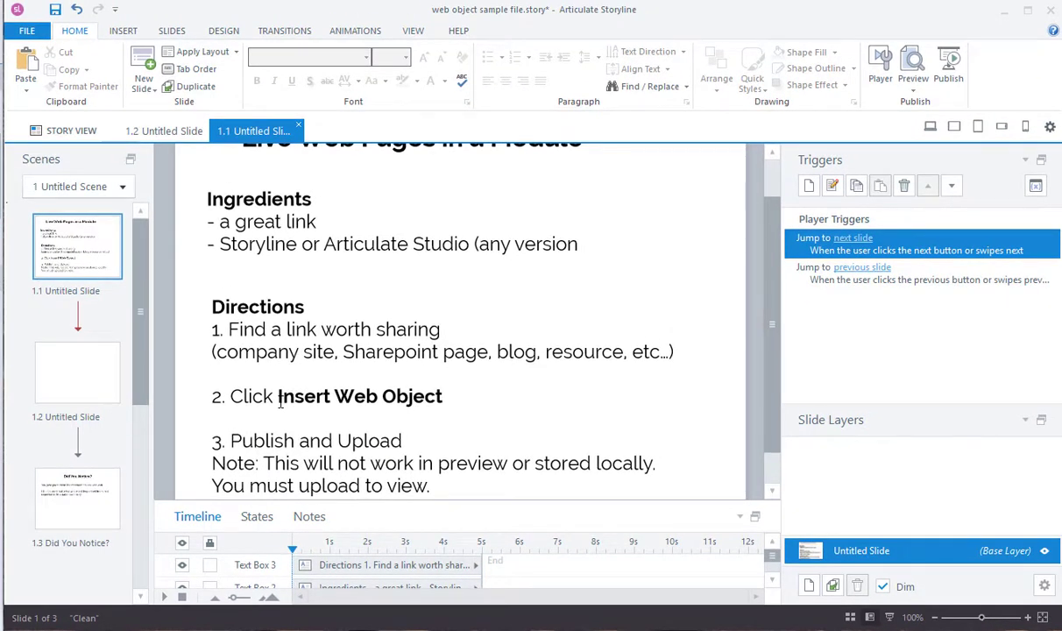
Step: Look over the blank second slide and the Did You Notice? slide, ending on the blank slide 1.2
click(72, 365)
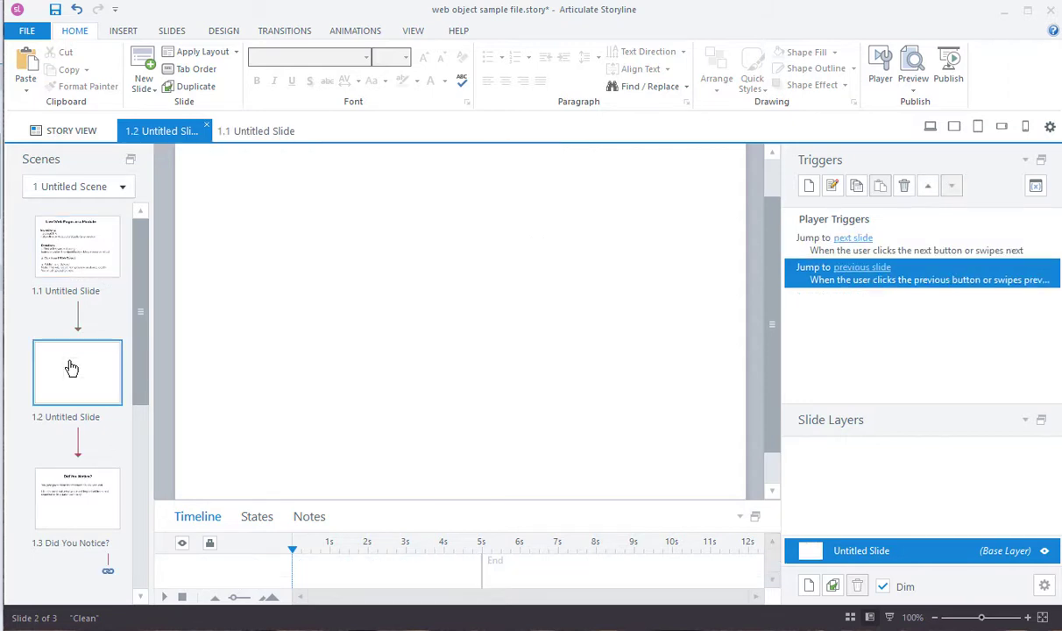
click(73, 512)
click(336, 400)
scroll(337, 399, up, 1)
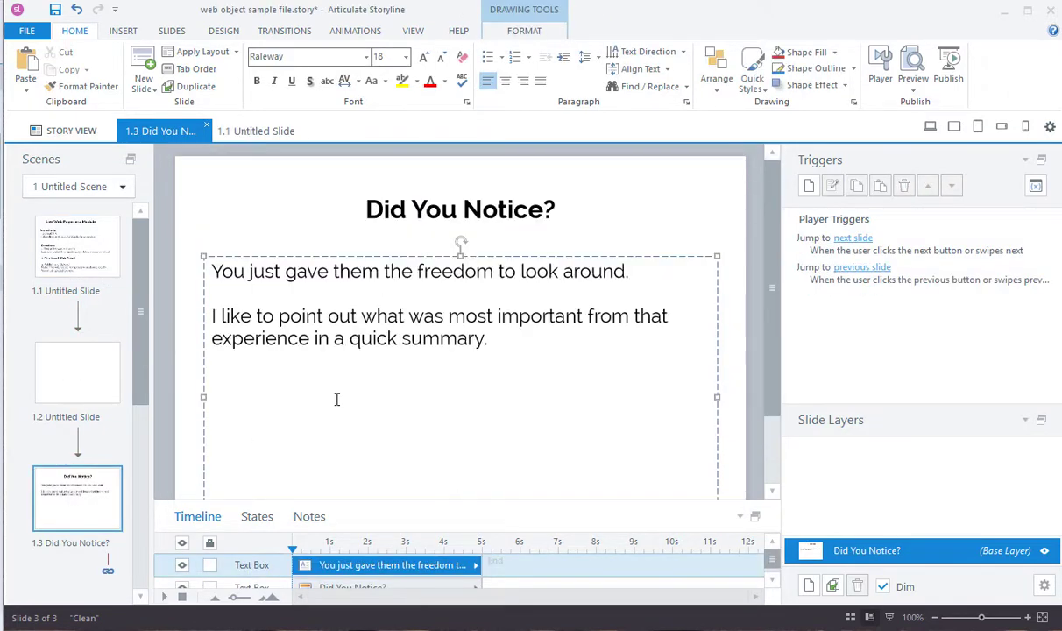
click(192, 389)
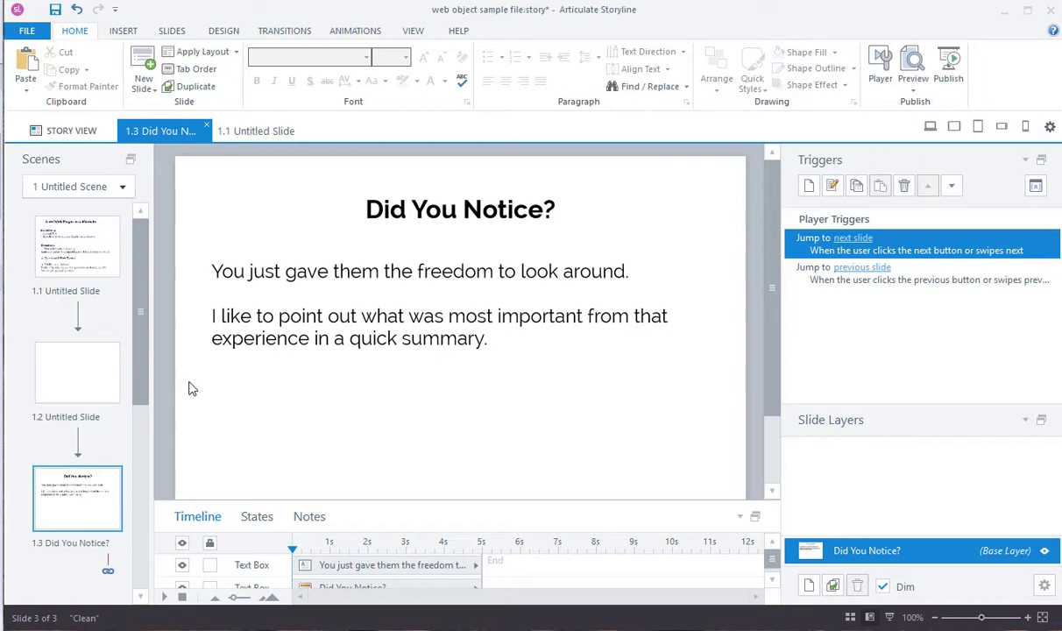
click(81, 396)
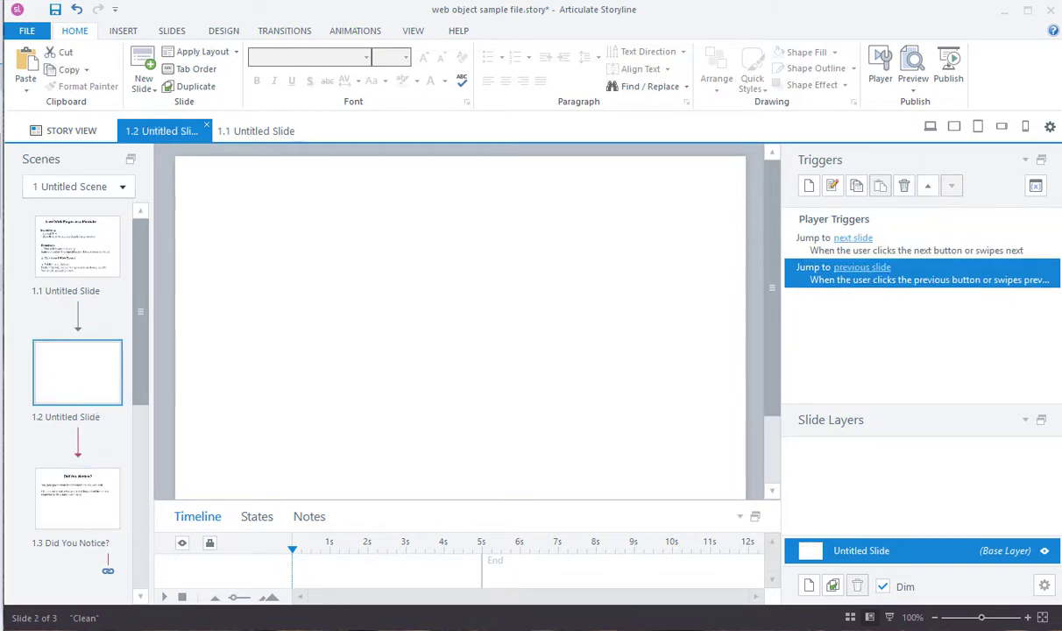
Step: Copy the community.articulate.com address from the browser and return to Storyline
key(alt+Tab)
click(355, 55)
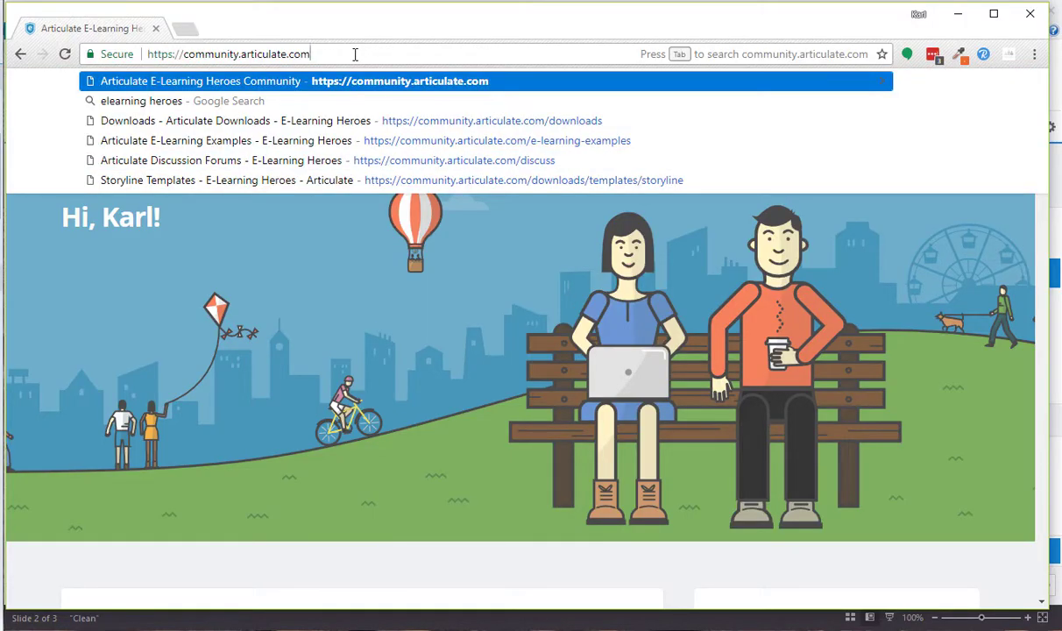
key(ctrl+a)
key(ctrl+c)
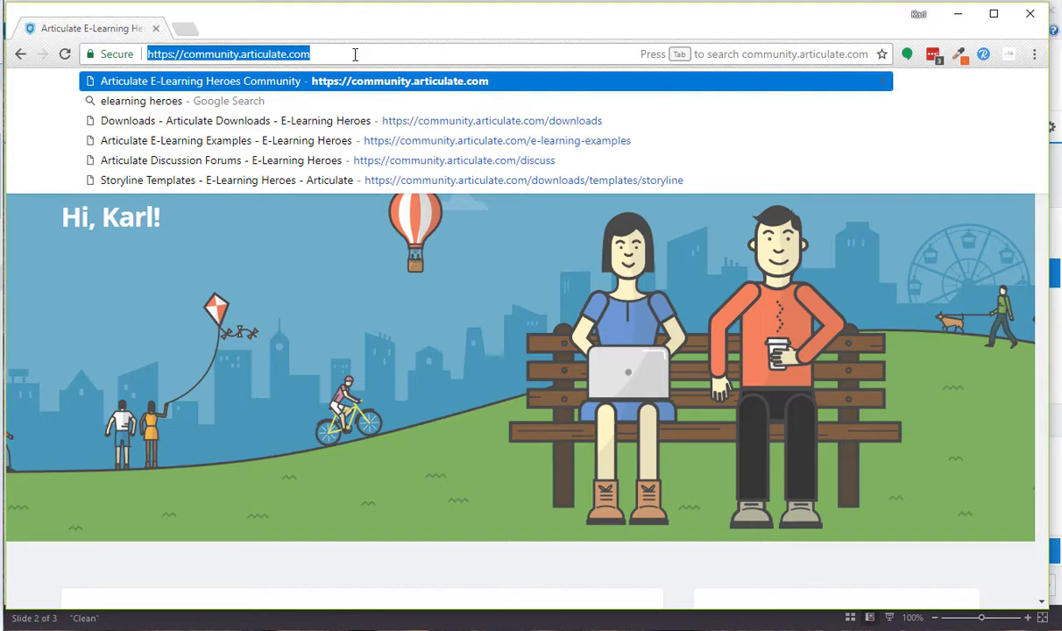
click(957, 16)
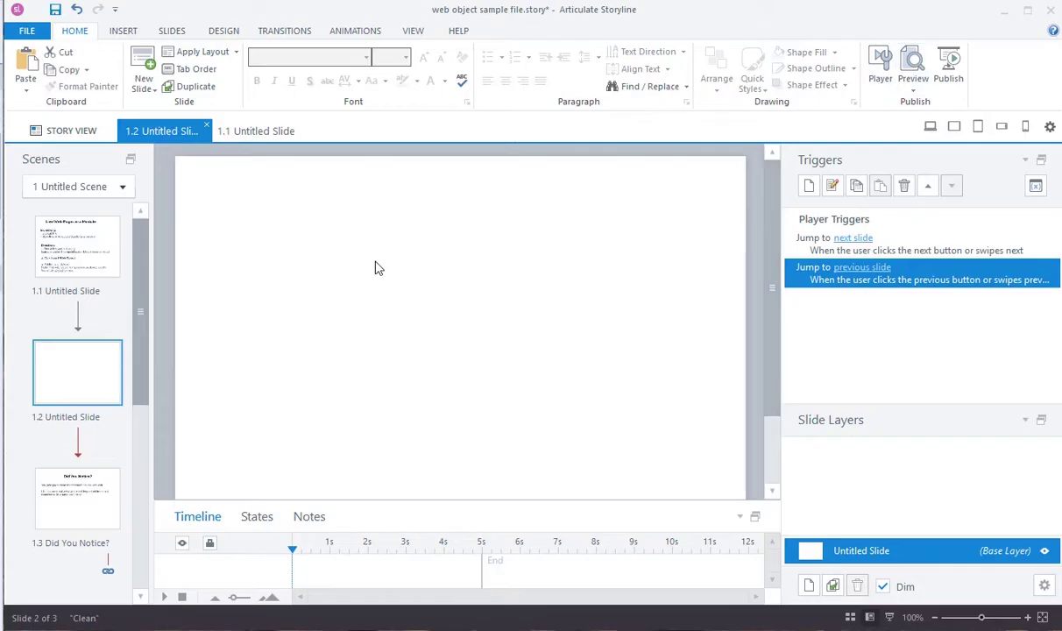
click(124, 32)
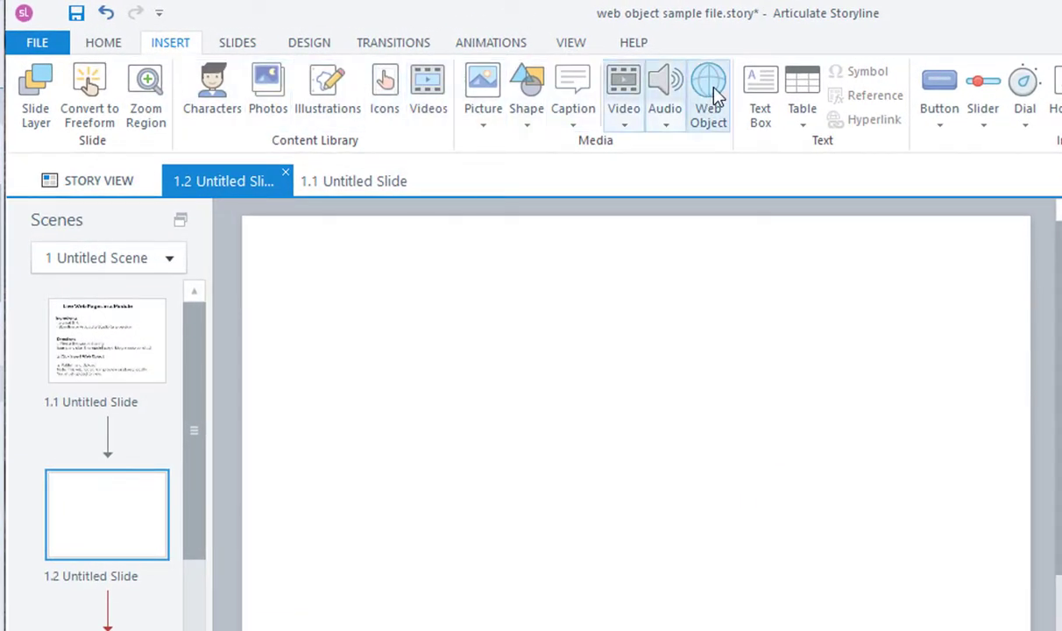
click(713, 94)
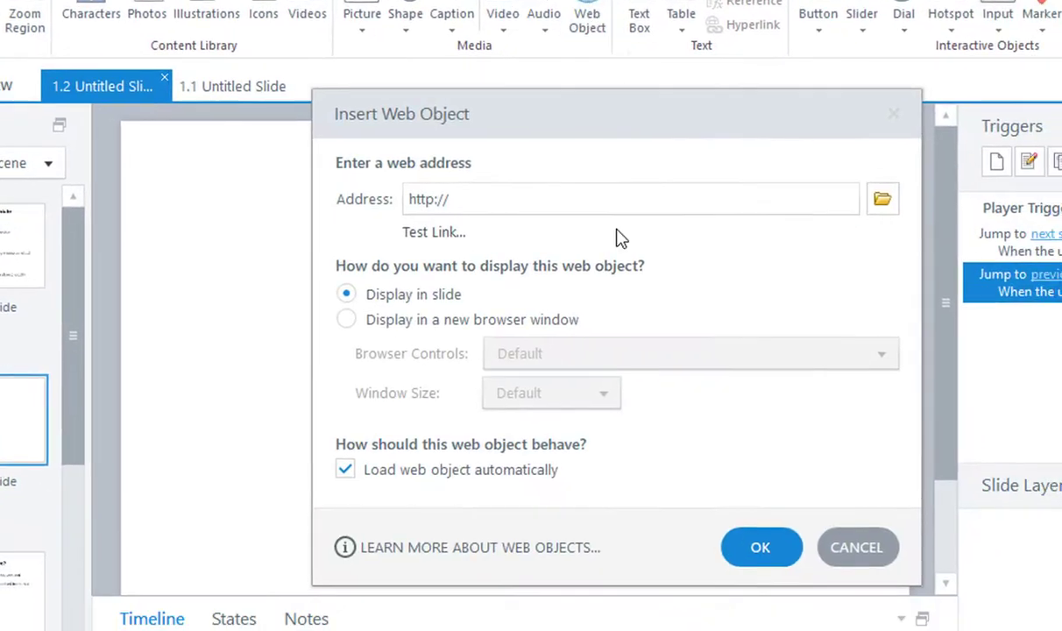
drag(578, 207, 245, 187)
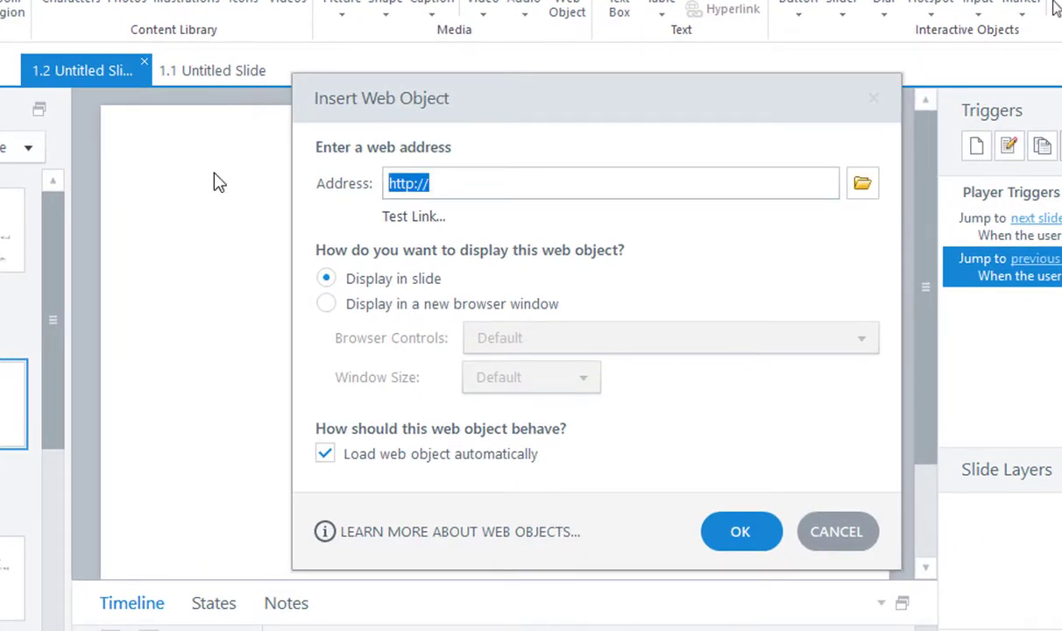
key(ctrl+v)
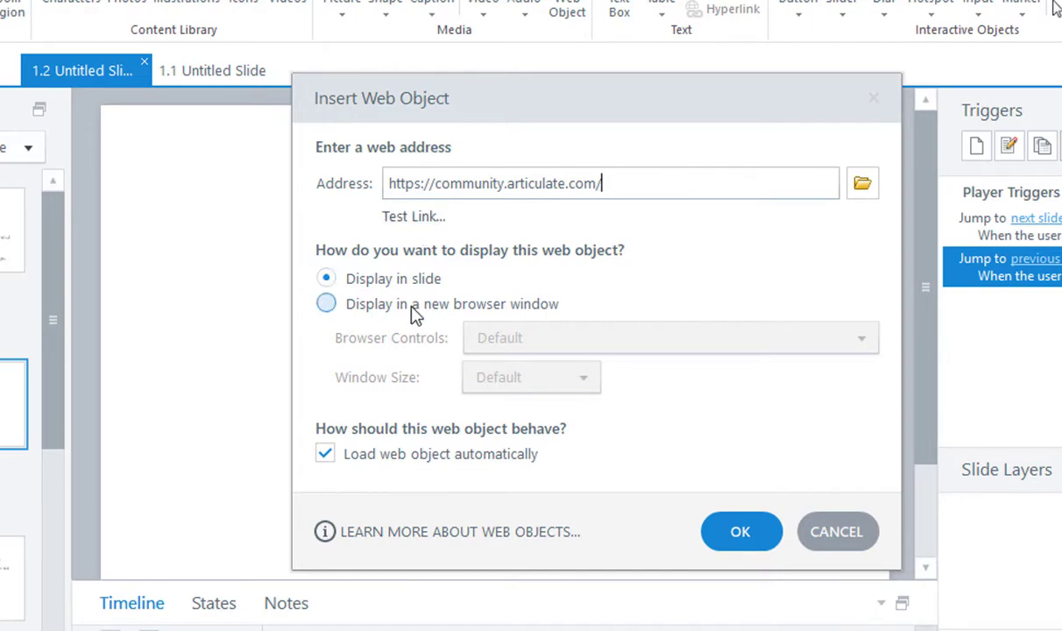
click(720, 534)
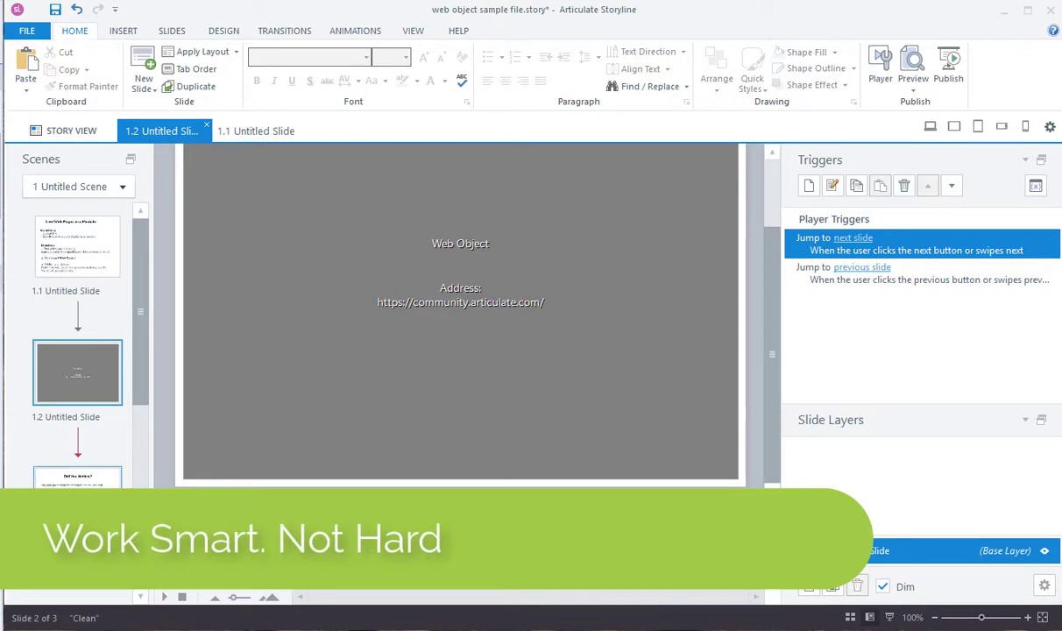
Step: Publish the project to Articulate 360 as a new item named web object sample file and open the published project
click(86, 266)
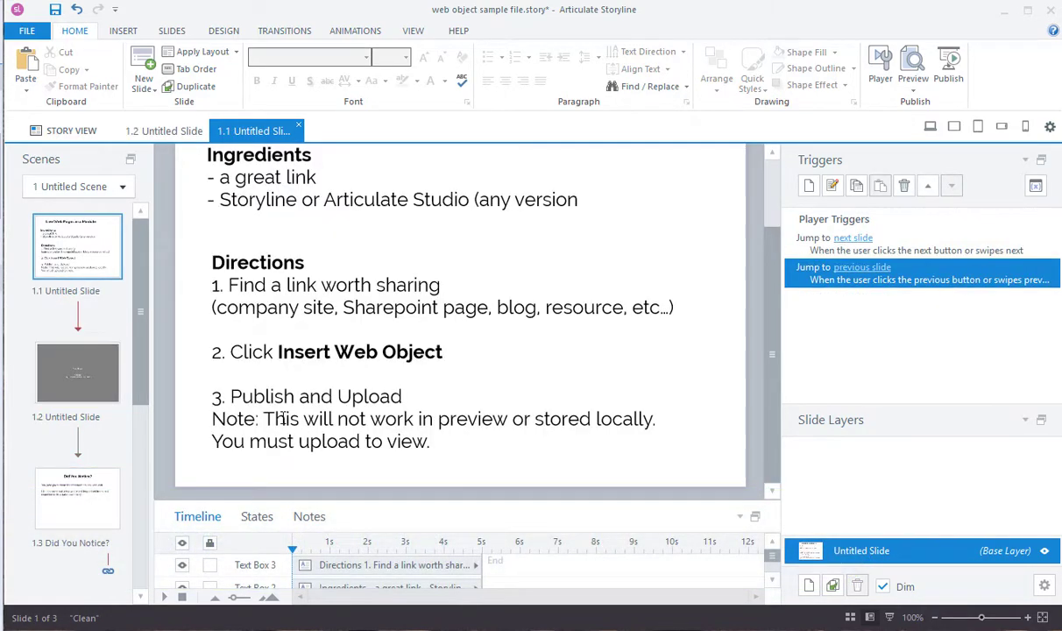
drag(263, 418, 521, 453)
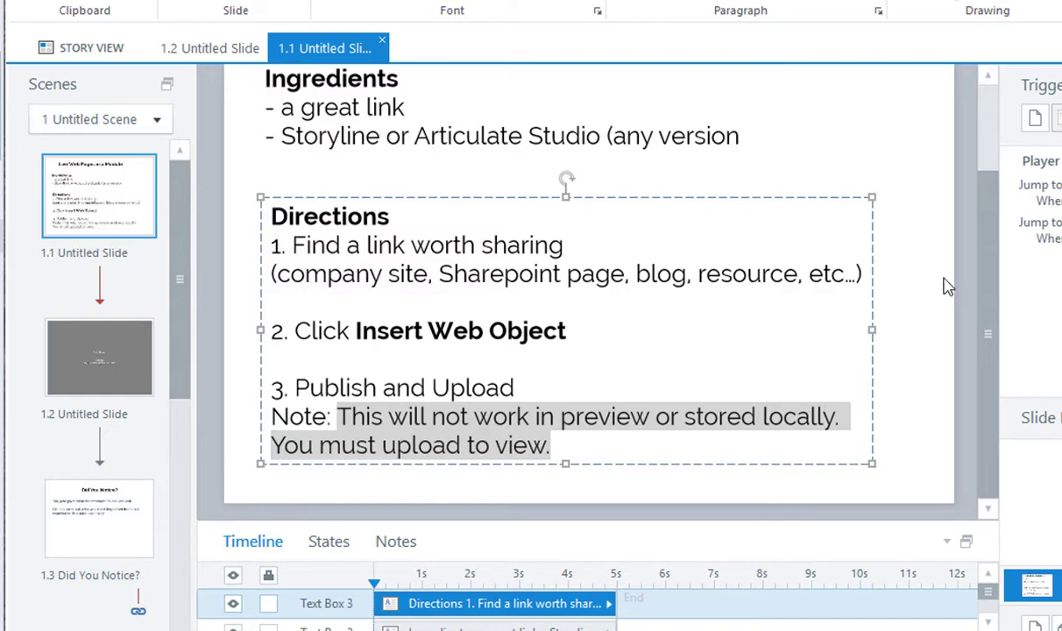
click(1050, 27)
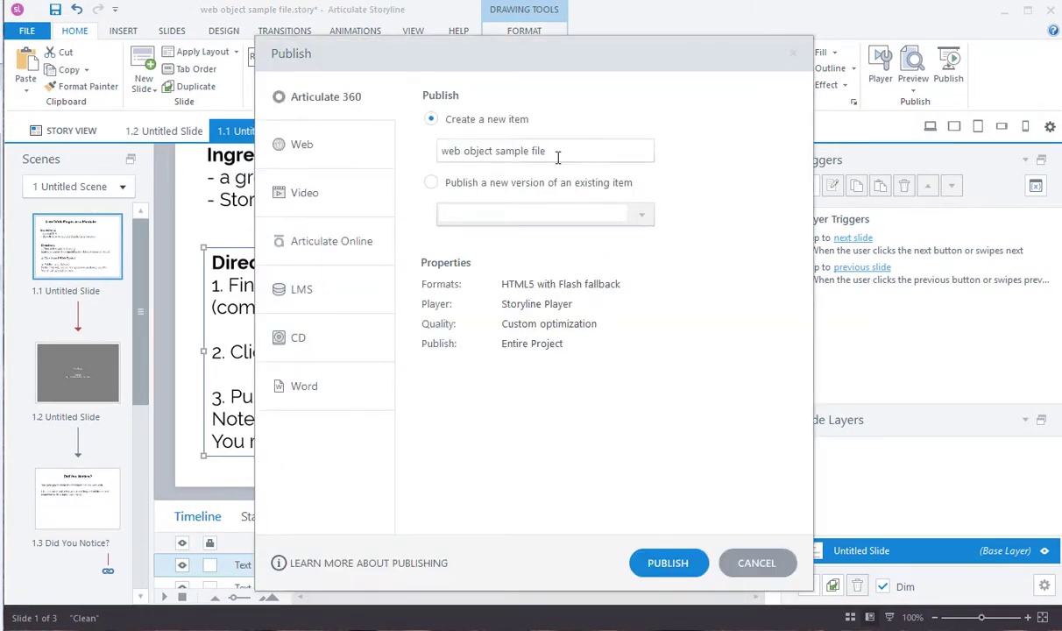
click(663, 561)
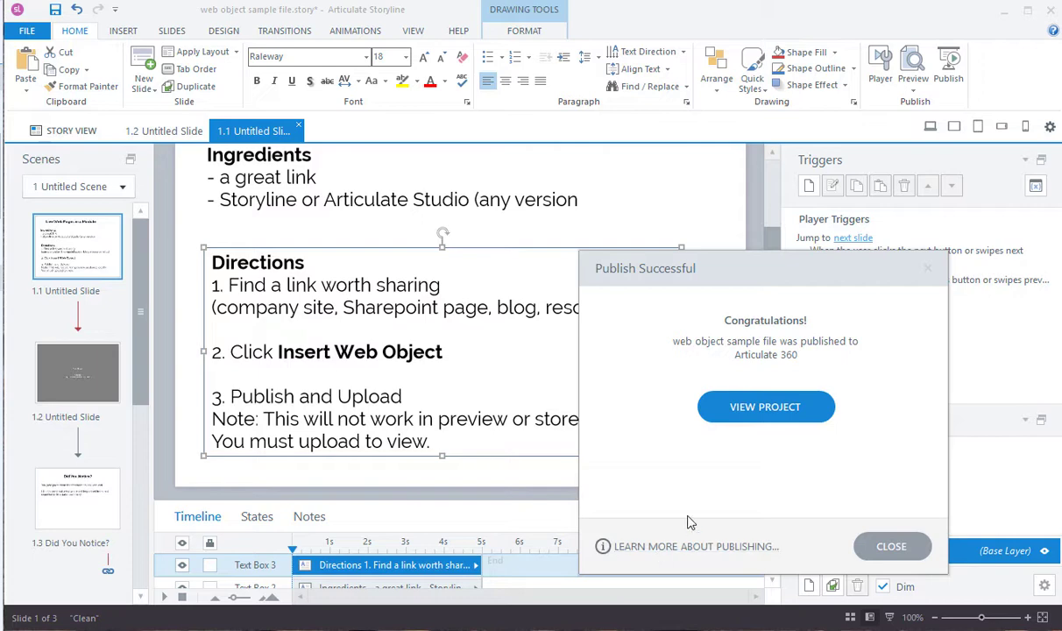
click(765, 407)
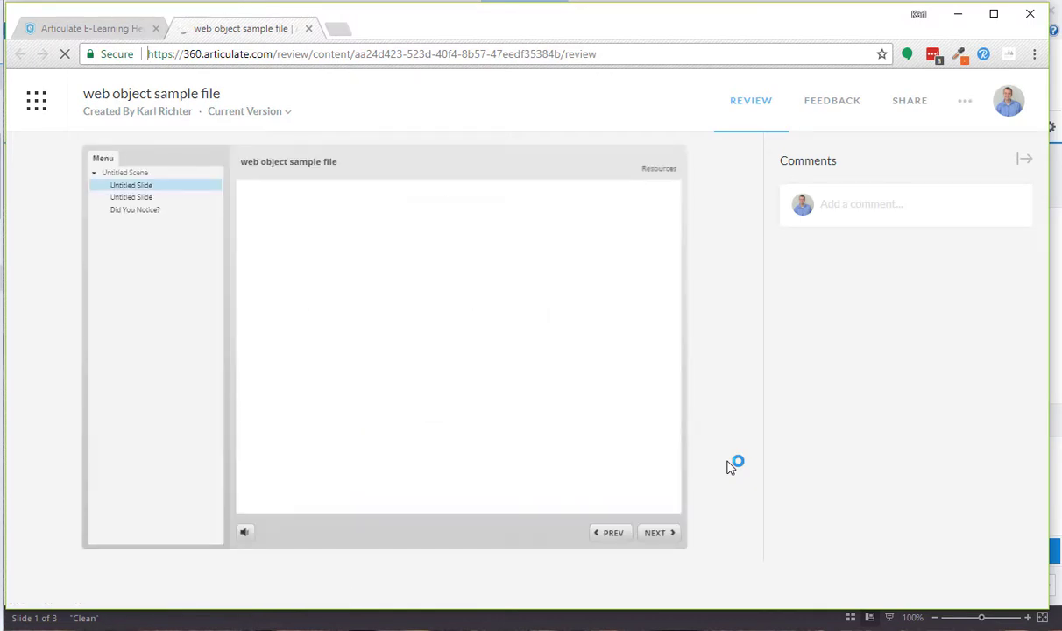
Step: Browse the published course: advance to the web object slide, scroll the embedded page, then open the Did You Notice? slide
click(658, 543)
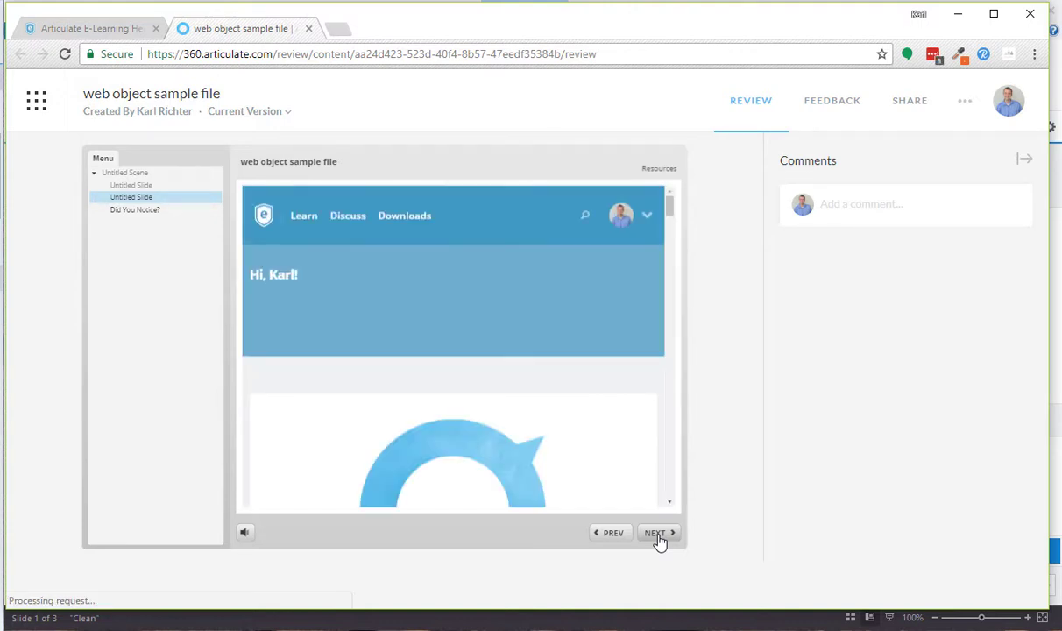
drag(669, 215, 671, 245)
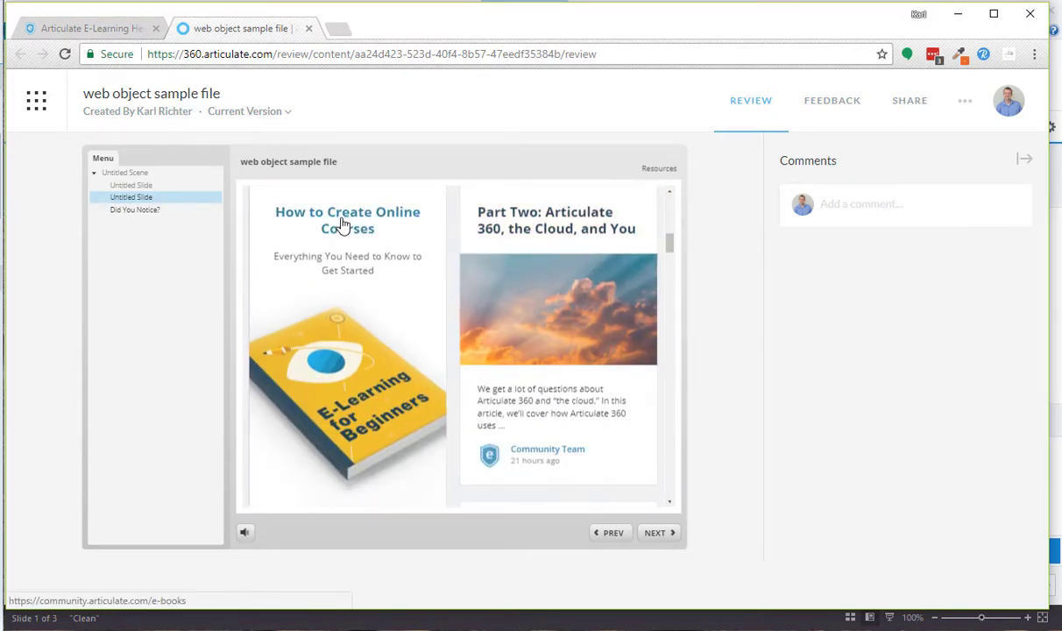
drag(671, 245, 657, 142)
click(638, 55)
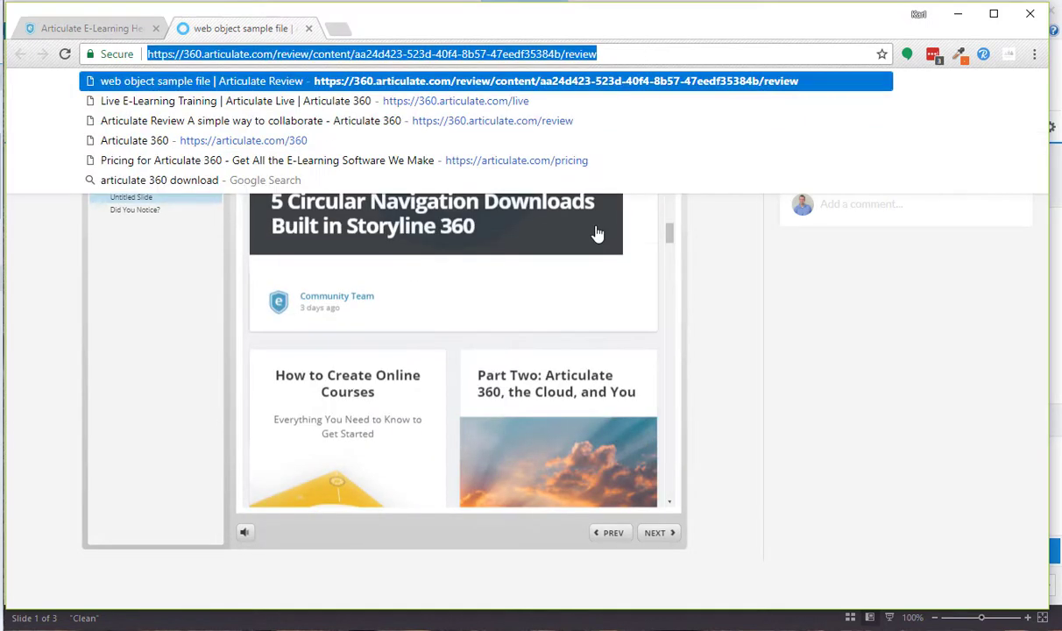
click(672, 234)
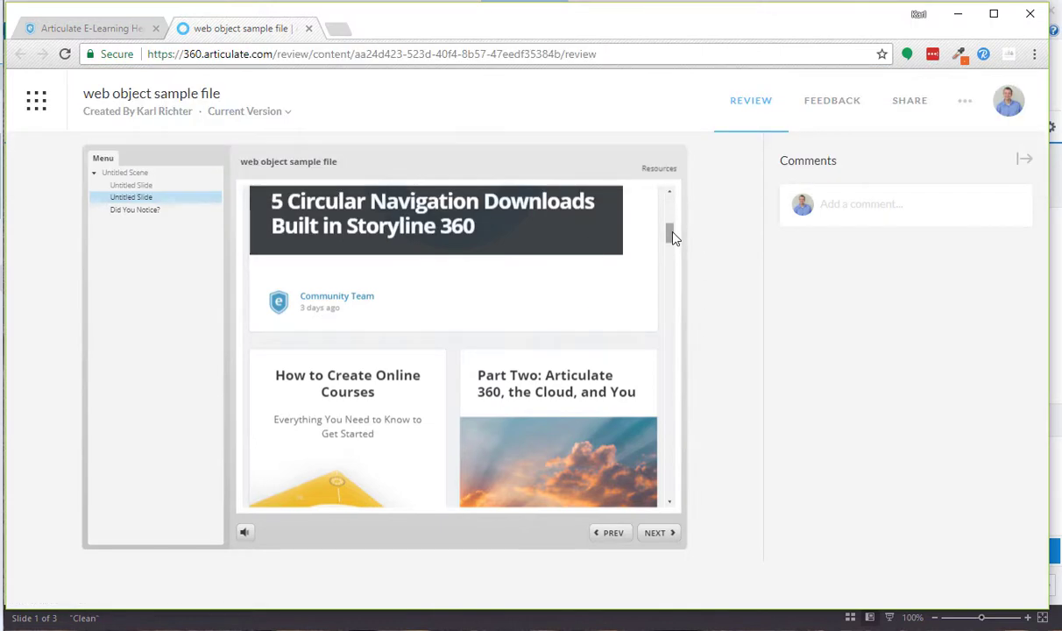
drag(672, 235, 665, 188)
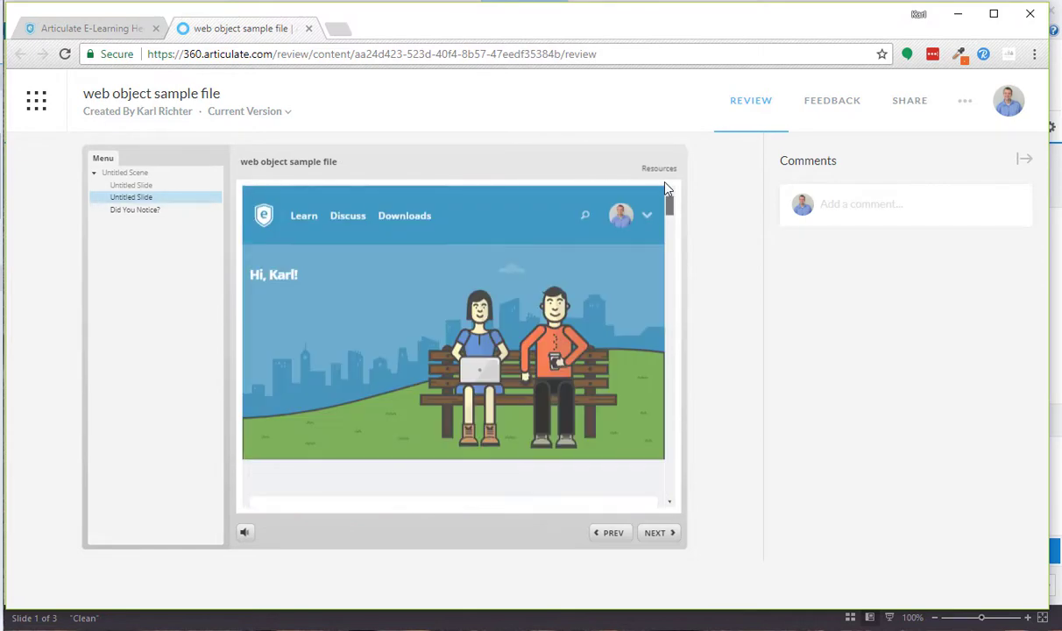
drag(304, 282, 457, 352)
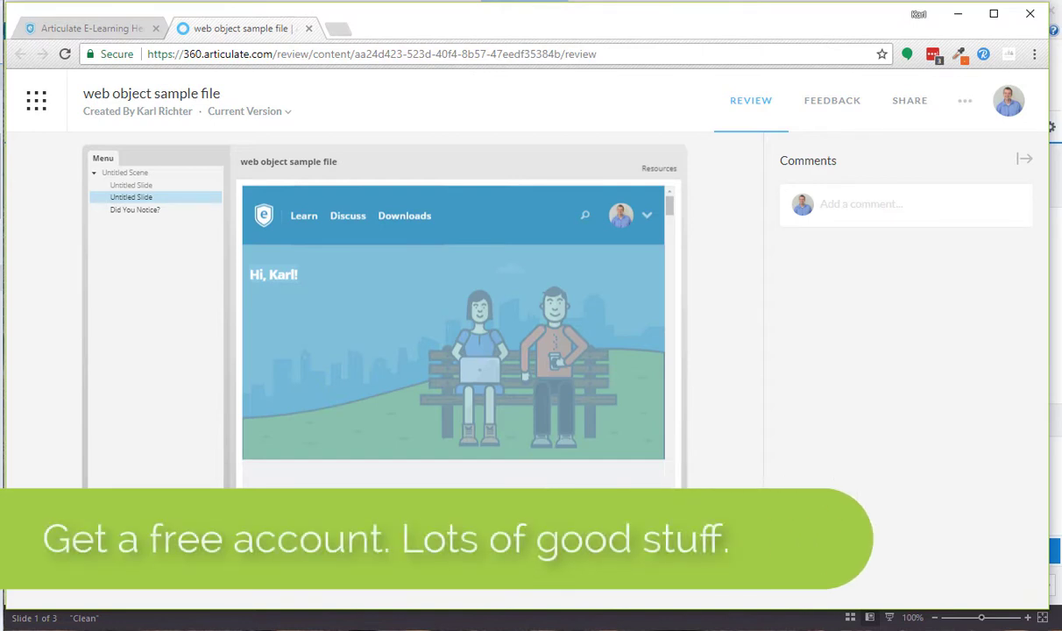
click(154, 213)
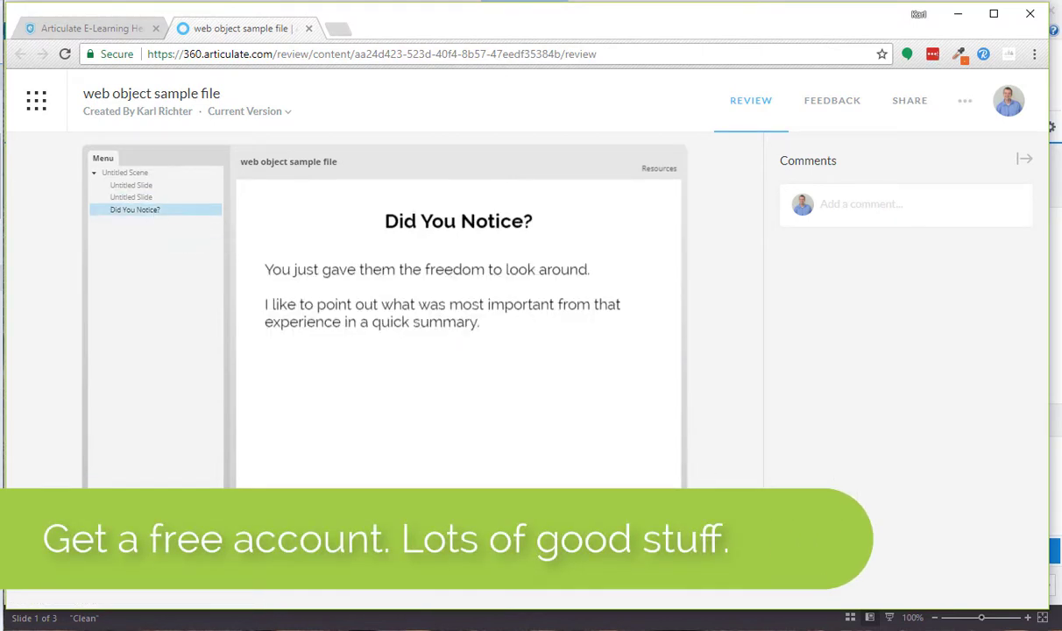